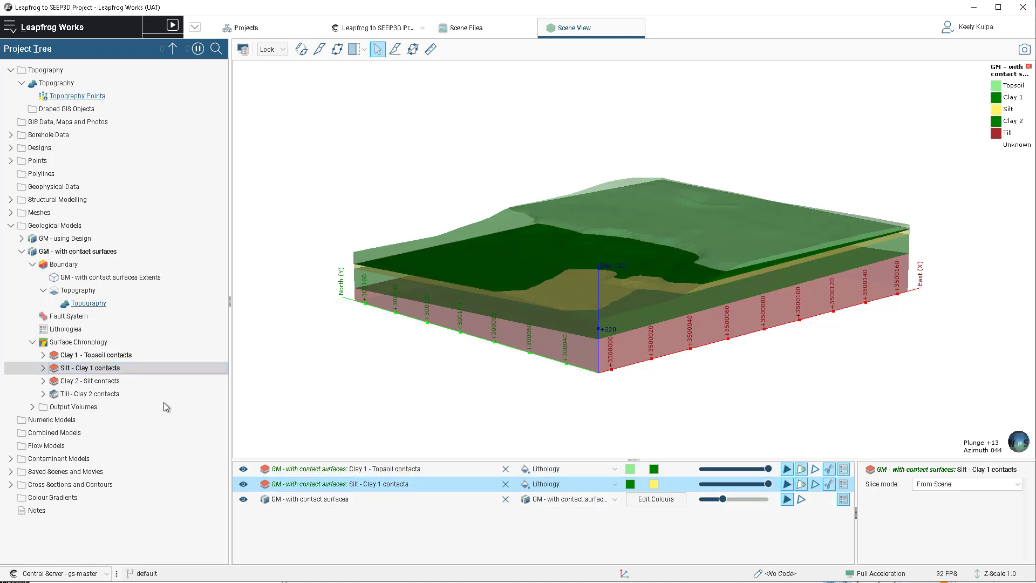
# Add the Till - Clay 2 contacts surface to the 3D scene with the geological model.
pyautogui.moveTo(92, 394); pyautogui.dragTo(496, 350)
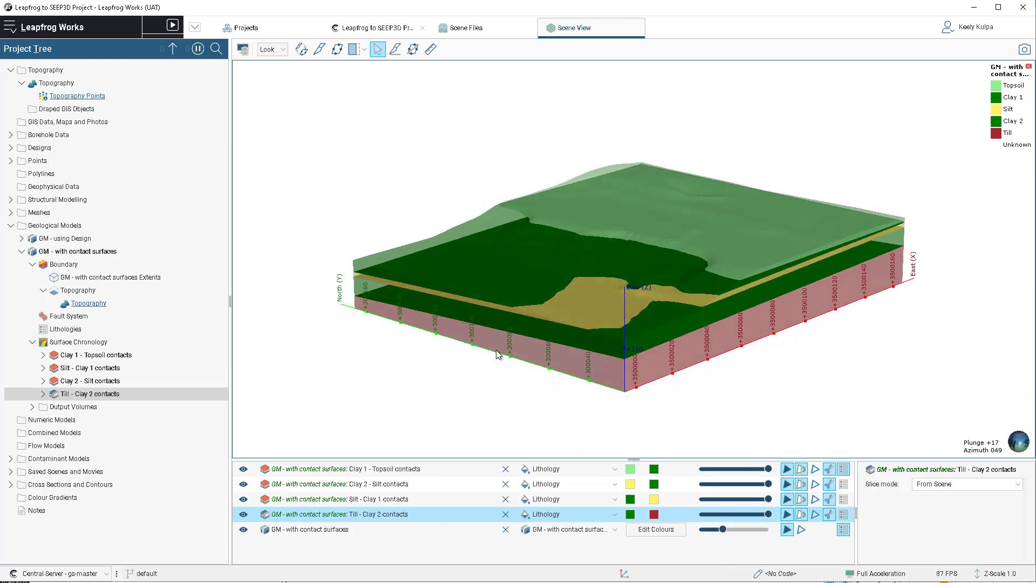
pyautogui.click(116, 574)
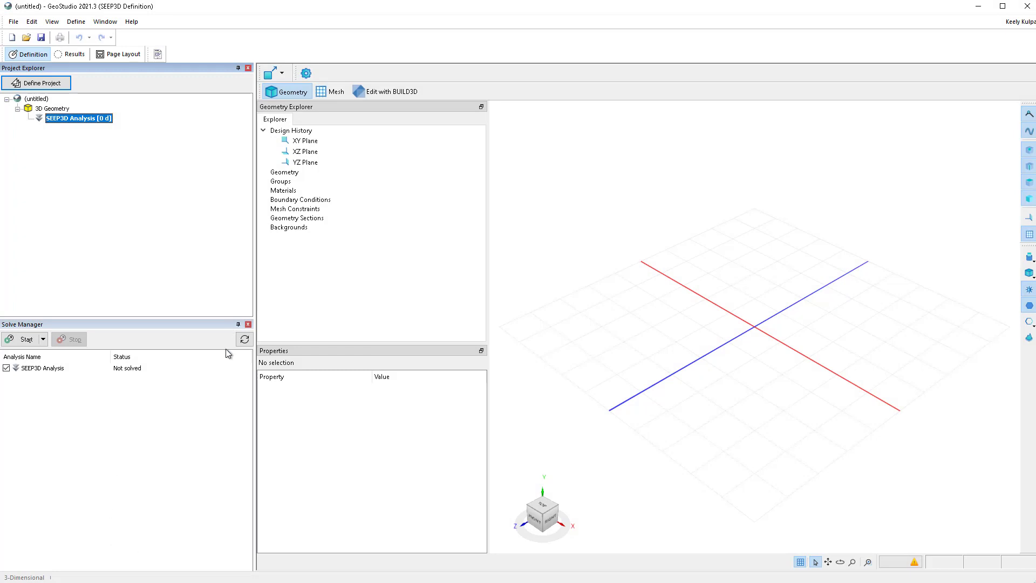
# In GeoStudio, open the SEEP3D geometry for editing in BUILD3D and start importing a background from Central.
pyautogui.click(386, 93)
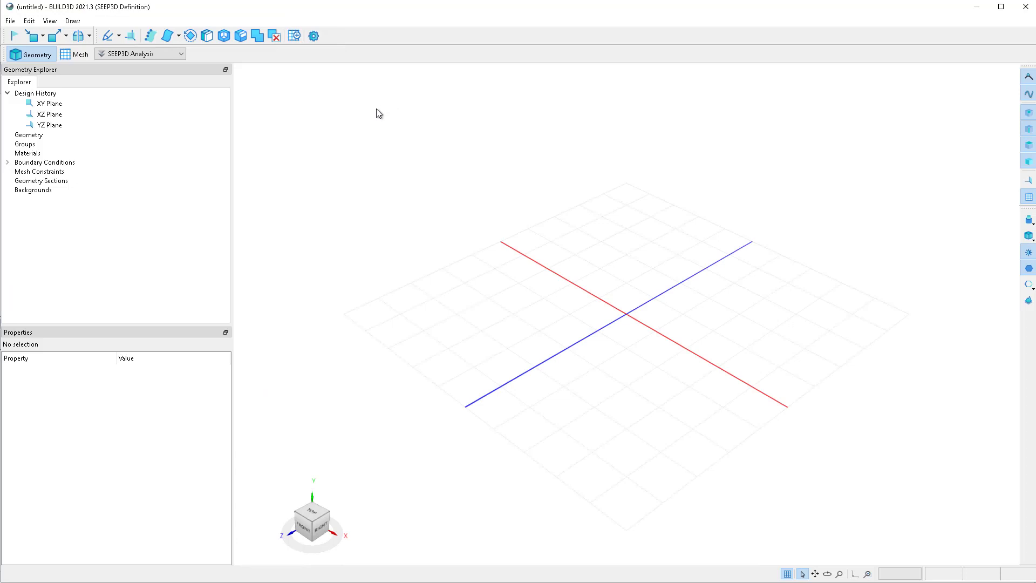
pyautogui.click(43, 37)
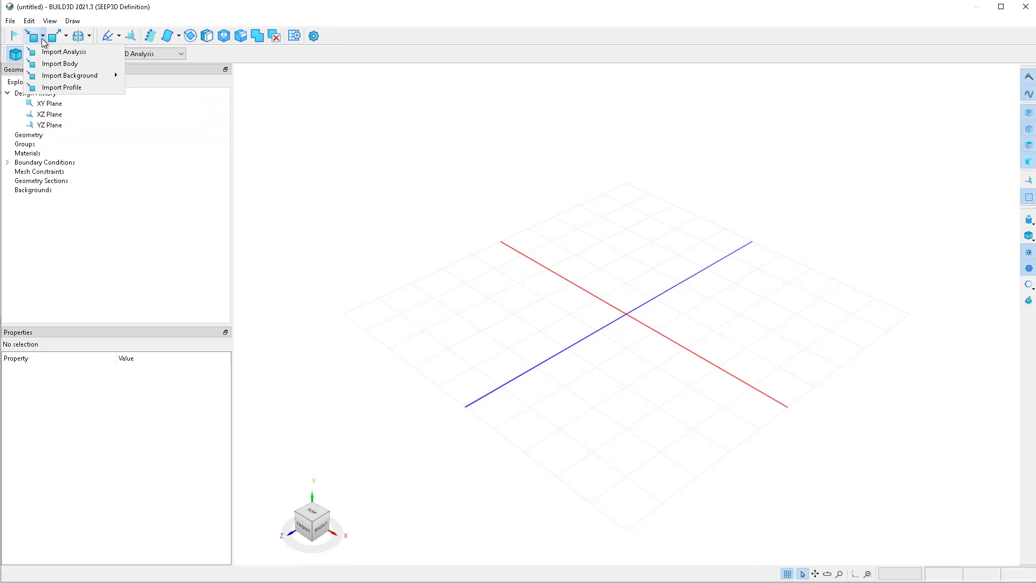
pyautogui.moveTo(52, 80)
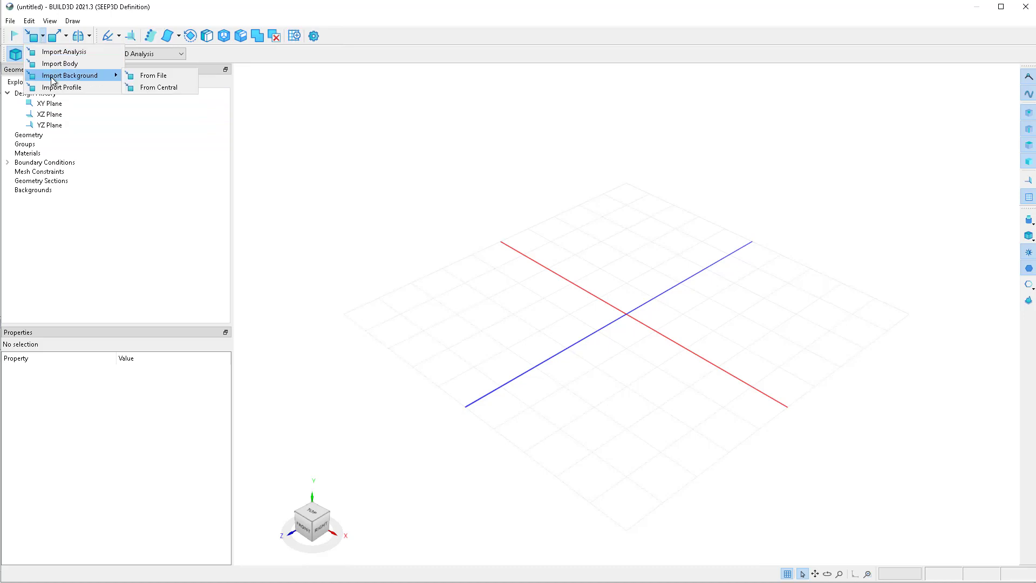
pyautogui.click(154, 87)
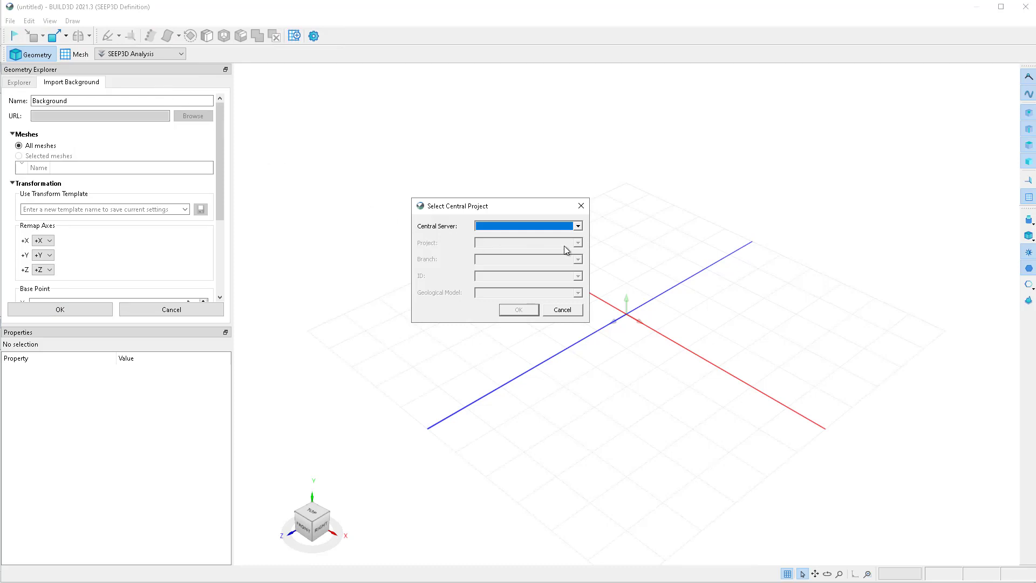
# Choose Central Server - gs-master and the Leapfrog to SEEP3D Project as the background source.
pyautogui.click(577, 227)
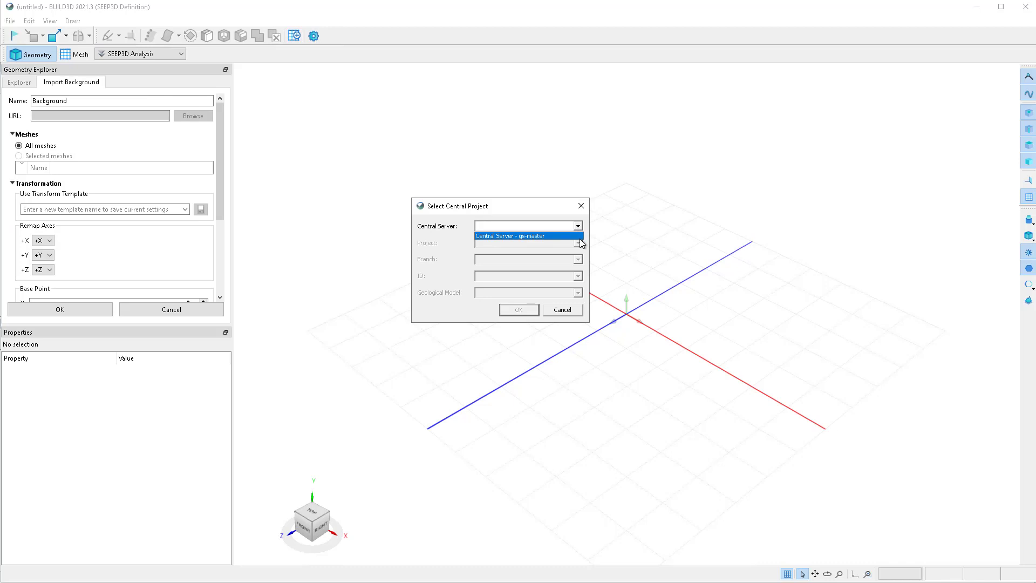
pyautogui.click(580, 238)
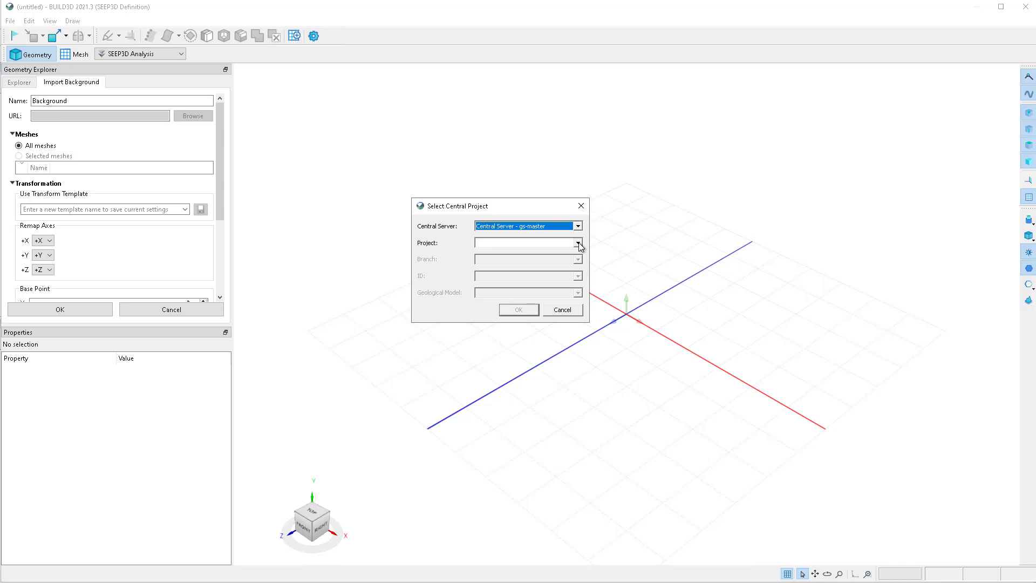
pyautogui.click(579, 244)
pyautogui.click(559, 282)
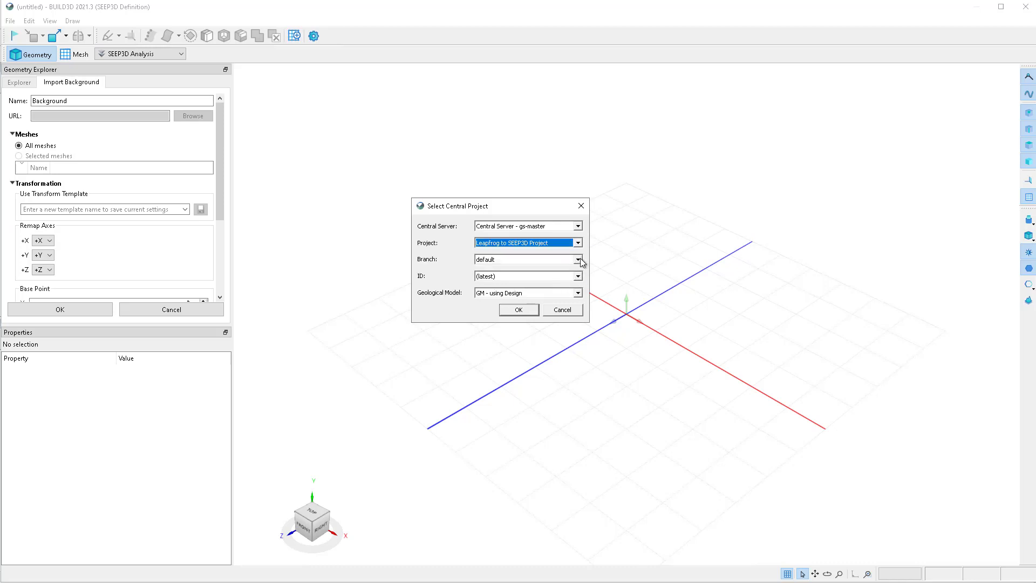
# Load the GM - with contact surfaces geological model from the default branch, using the latest ID.
pyautogui.click(578, 259)
pyautogui.click(582, 263)
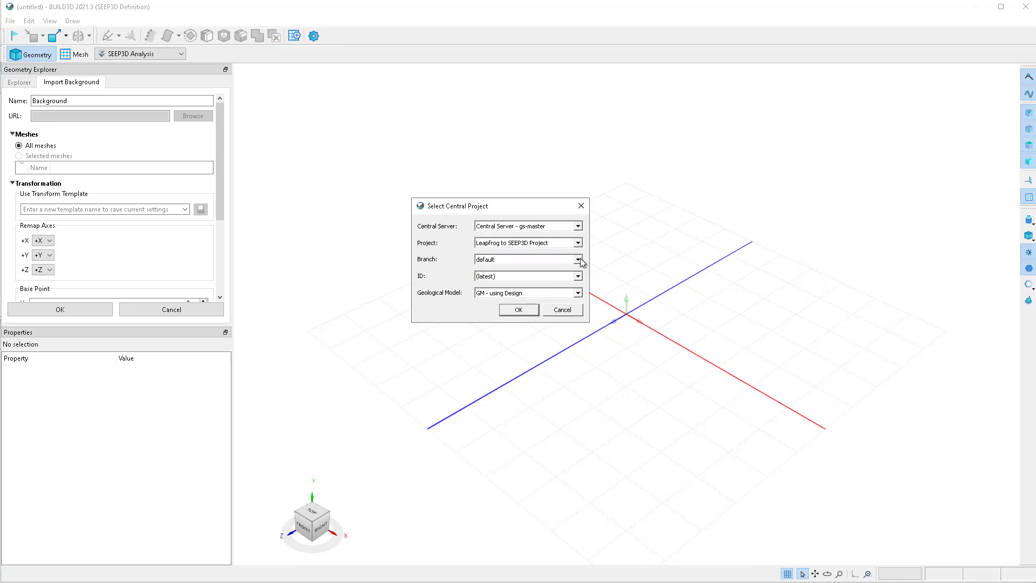
pyautogui.click(577, 277)
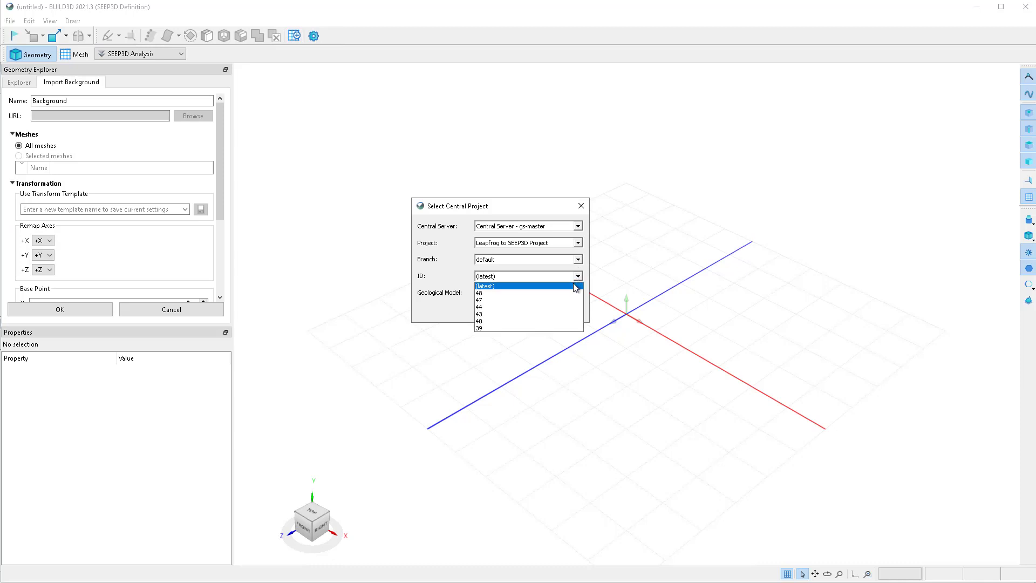
pyautogui.click(574, 286)
pyautogui.click(581, 293)
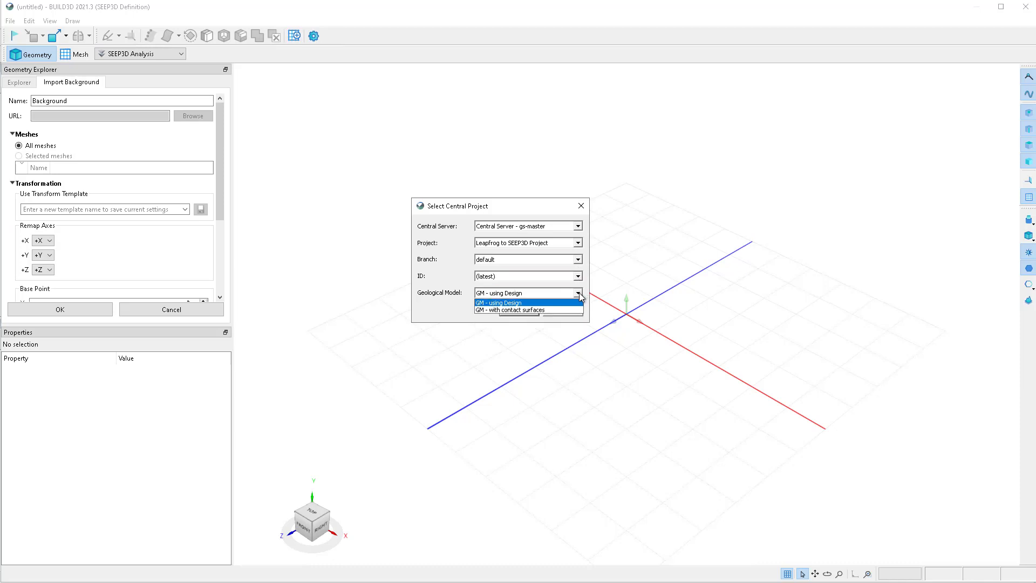
pyautogui.click(573, 311)
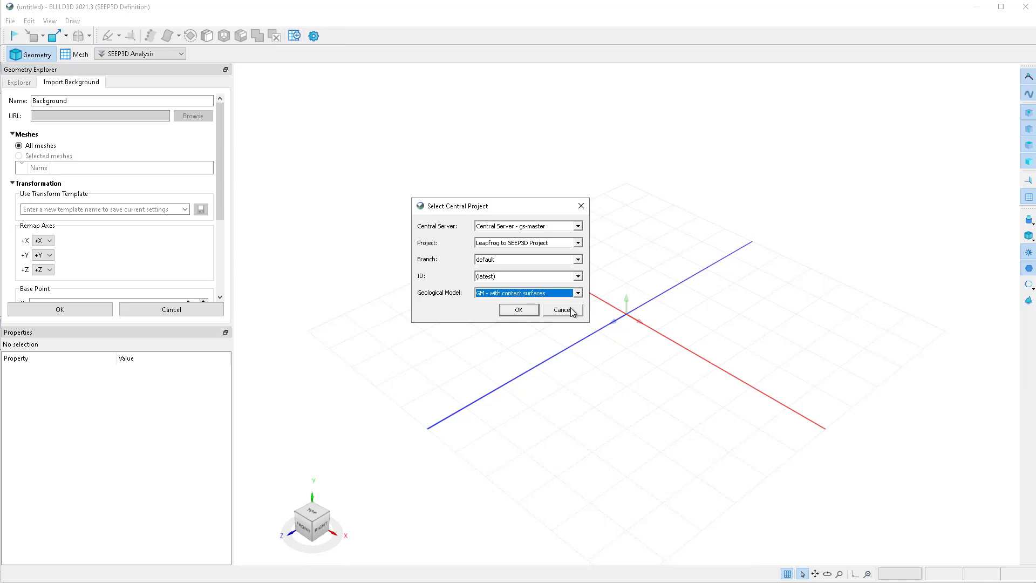
pyautogui.click(519, 310)
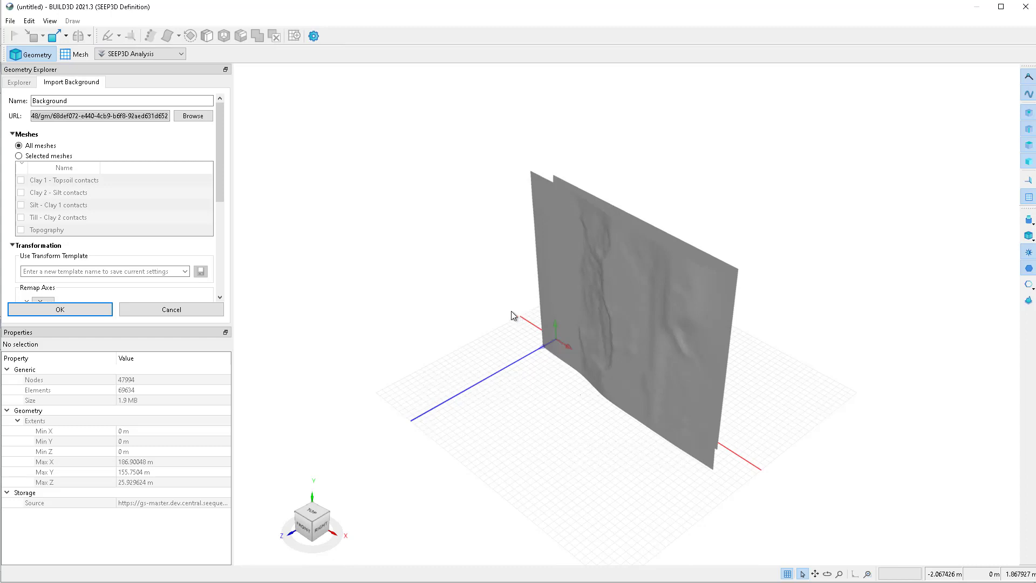
# Keep all meshes for the import and remap the axes: +X to +Z, +Y to +X and +Z to +Y.
pyautogui.click(19, 155)
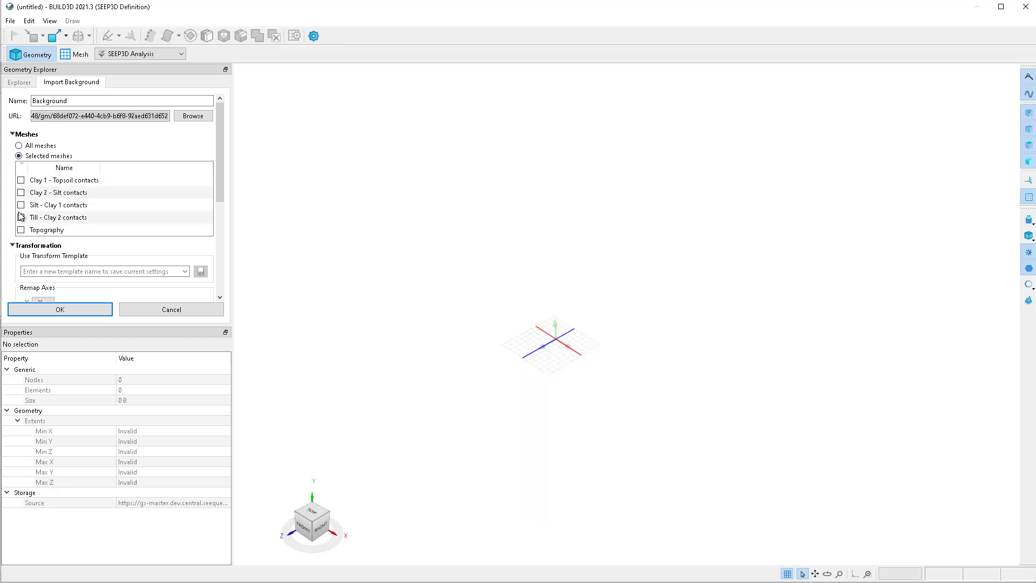
pyautogui.click(19, 145)
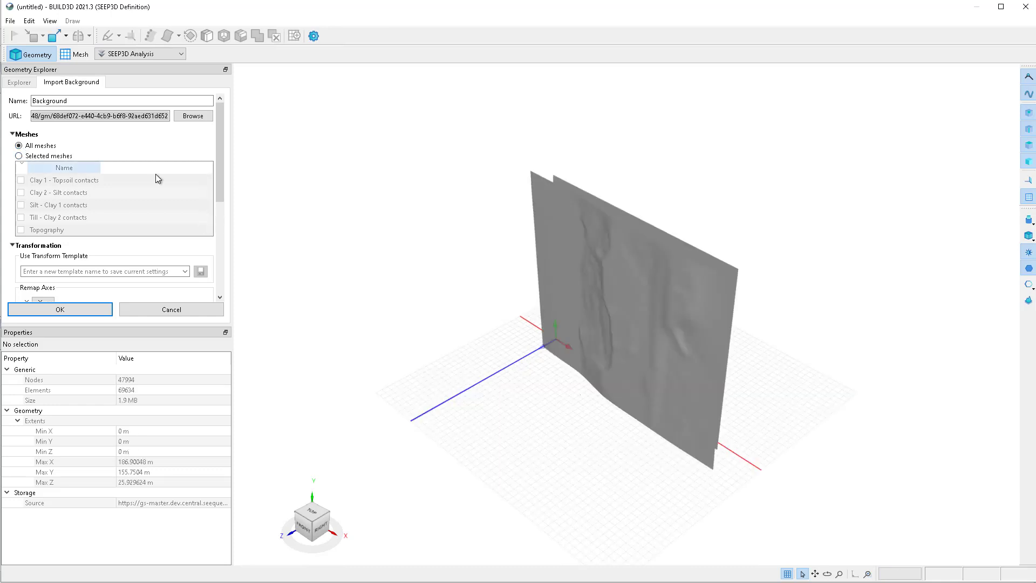
pyautogui.moveTo(221, 146); pyautogui.dragTo(222, 215)
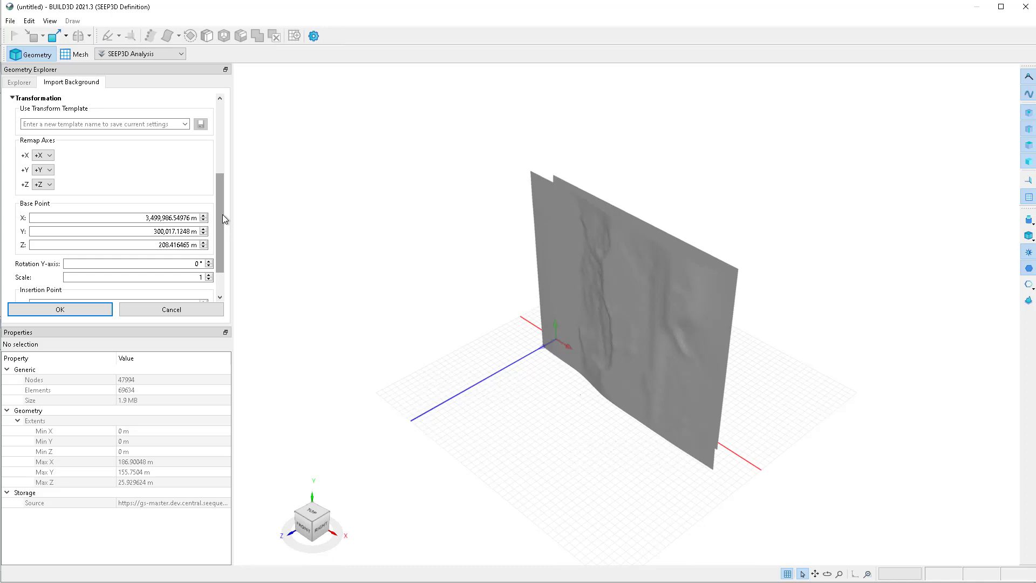
pyautogui.click(51, 156)
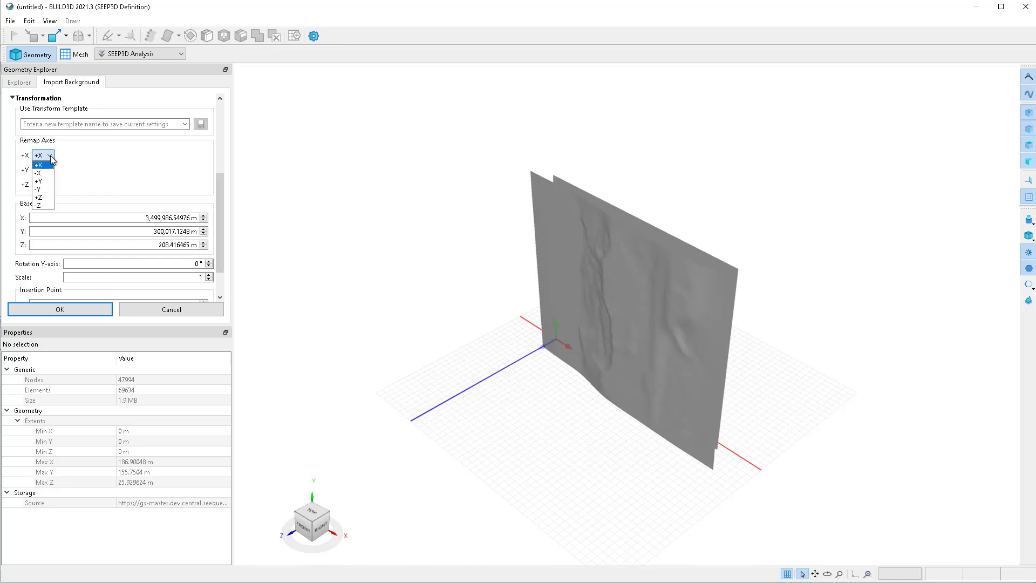
pyautogui.click(46, 197)
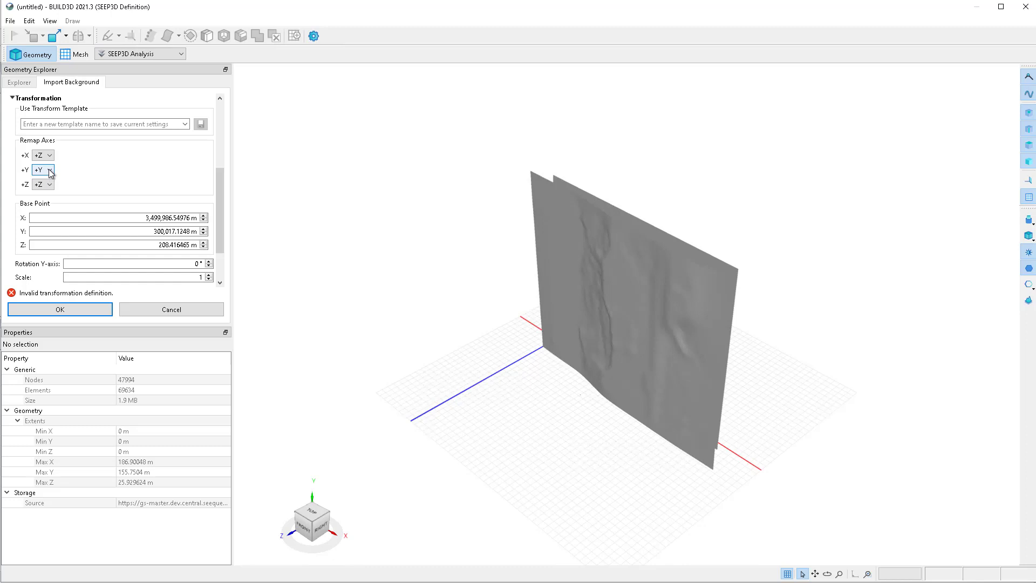
pyautogui.click(50, 170)
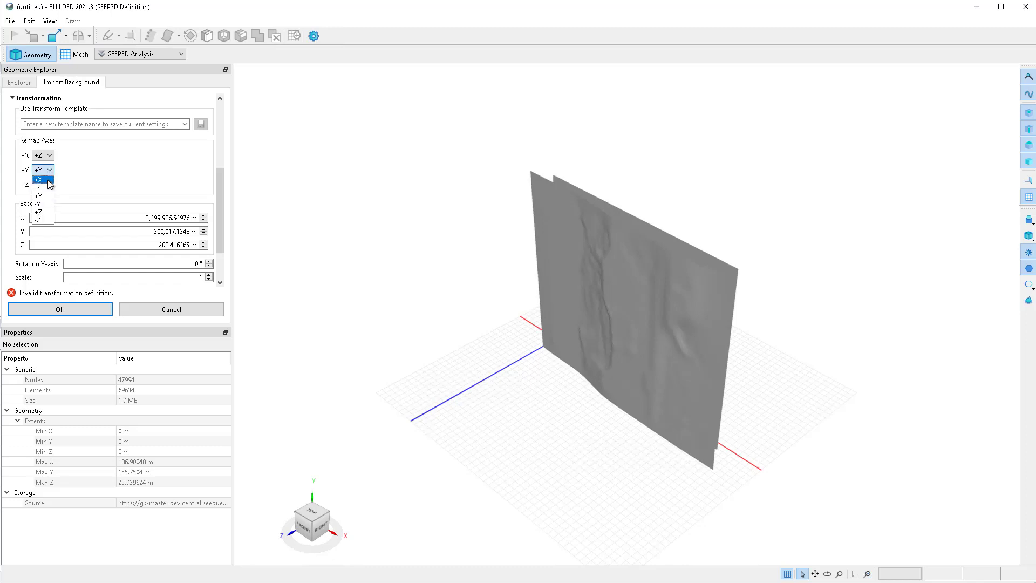
pyautogui.click(48, 180)
pyautogui.click(49, 185)
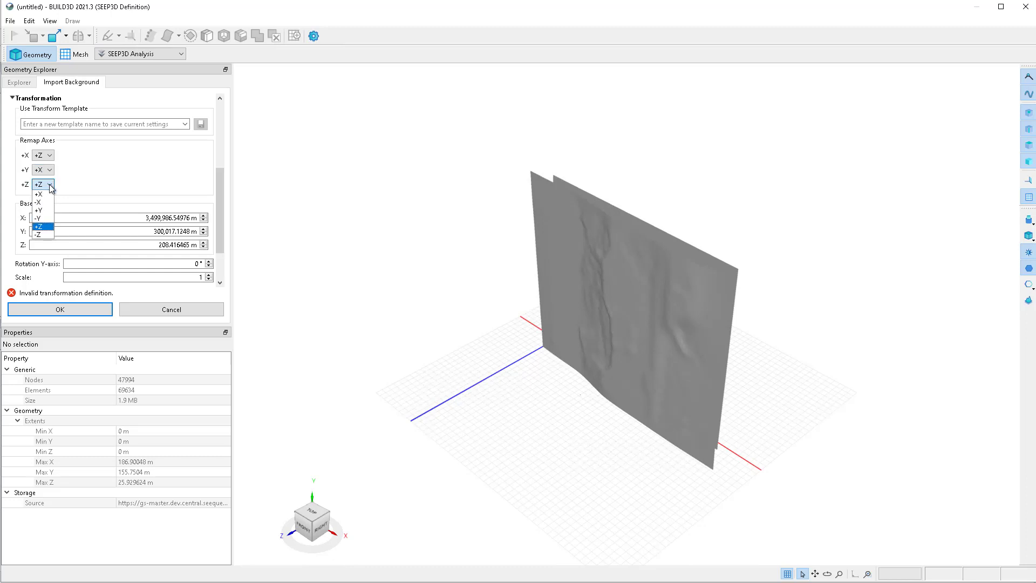
pyautogui.click(48, 211)
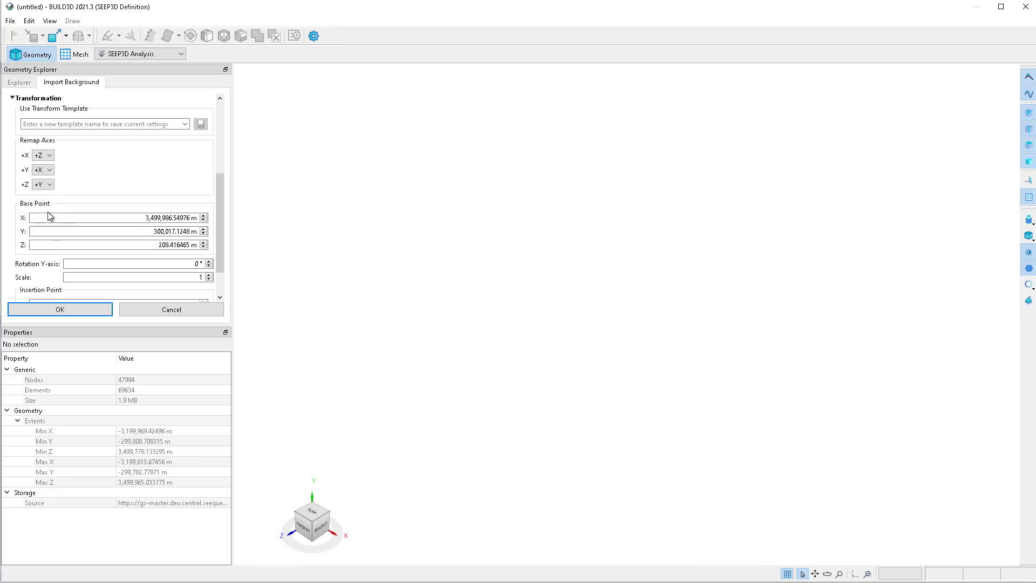
# Set the X, Y and Z coordinates of the import's base point to 0 m.
pyautogui.moveTo(144, 220); pyautogui.dragTo(207, 222)
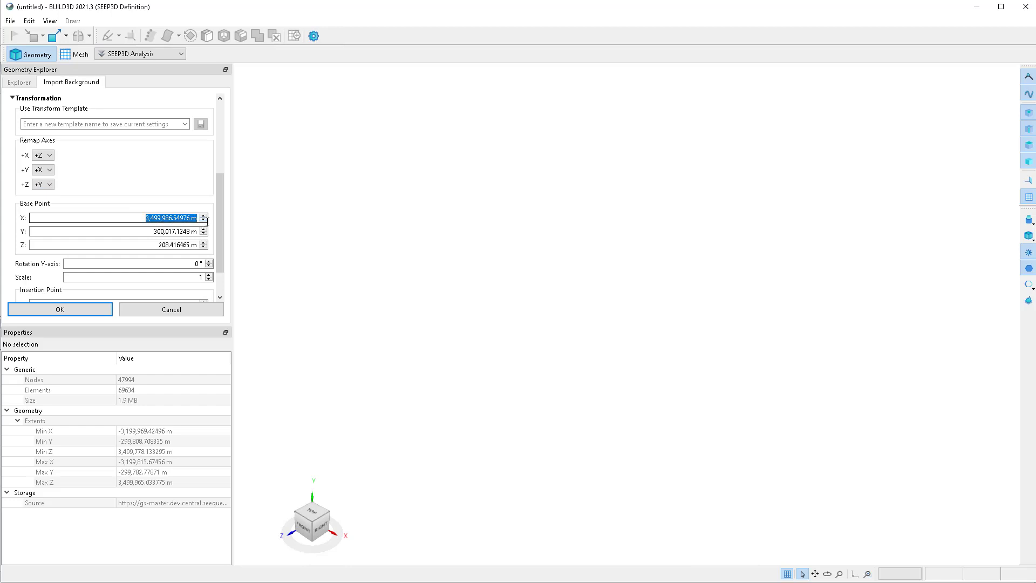
pyautogui.write('0')
pyautogui.press('Tab')
pyautogui.write('0')
pyautogui.press('Tab')
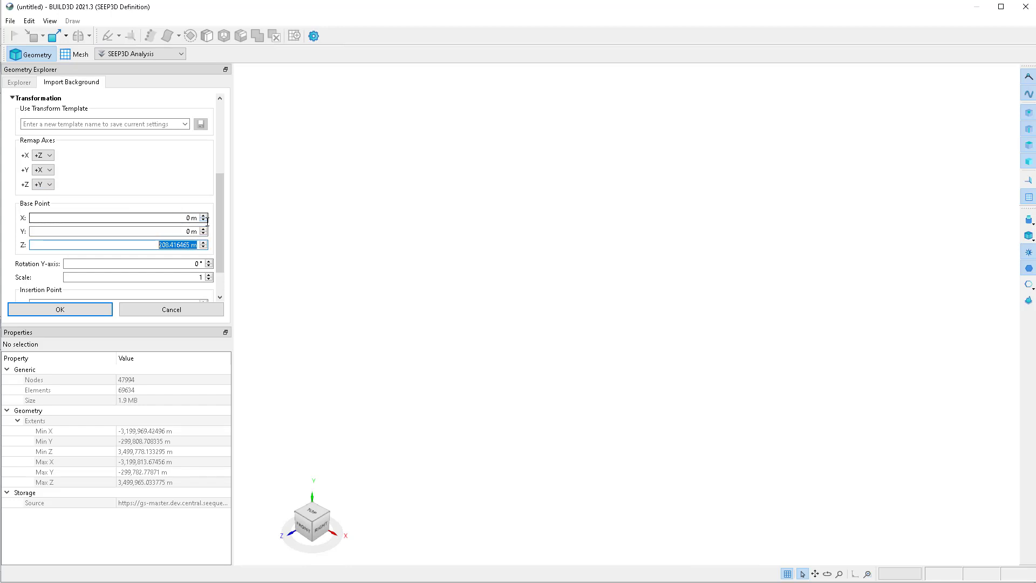
pyautogui.write('0')
pyautogui.press('Tab')
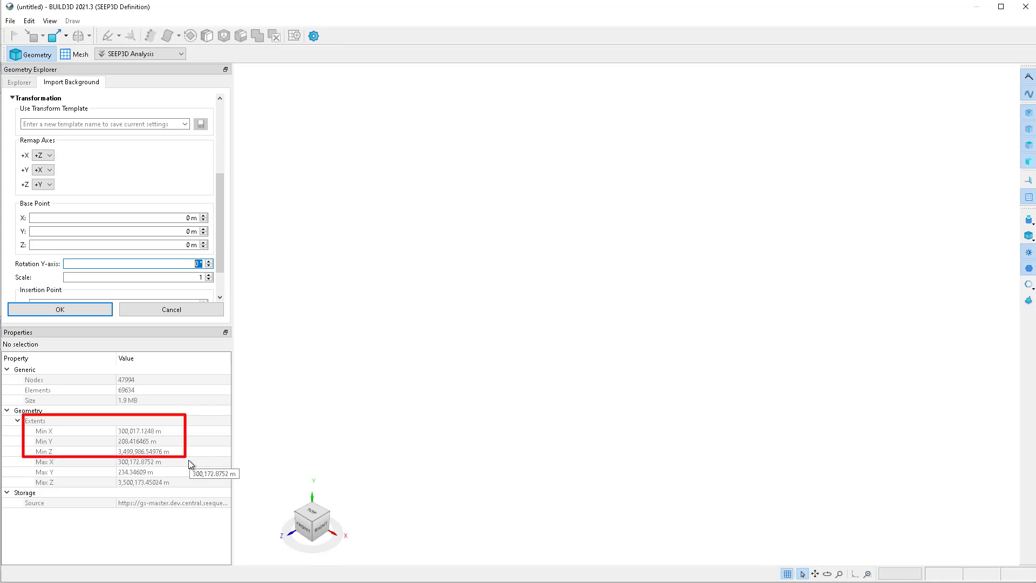
# Set the base point to X 300,000 m, Y 200 m and Z 3,499,986 m.
pyautogui.click(184, 217)
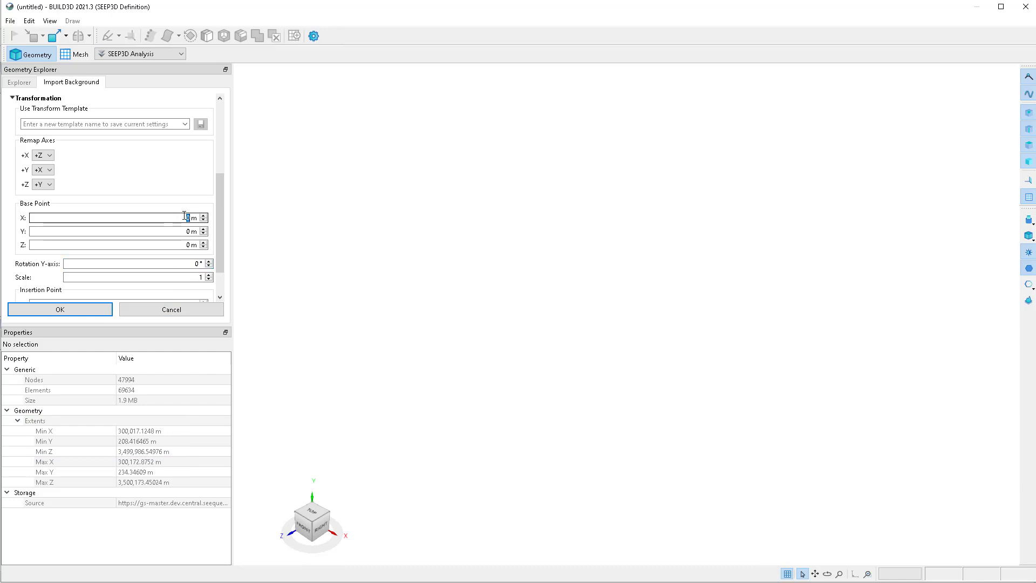
pyautogui.write('0000')
pyautogui.press('Tab')
pyautogui.write('200')
pyautogui.press('Tab')
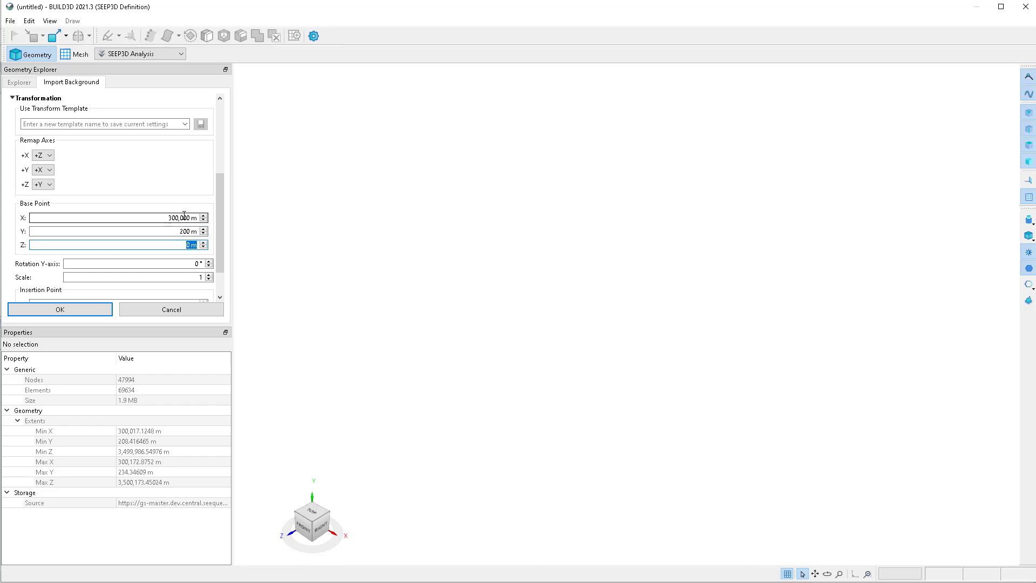
pyautogui.write('3,')
pyautogui.write('499,986')
pyautogui.press('Tab')
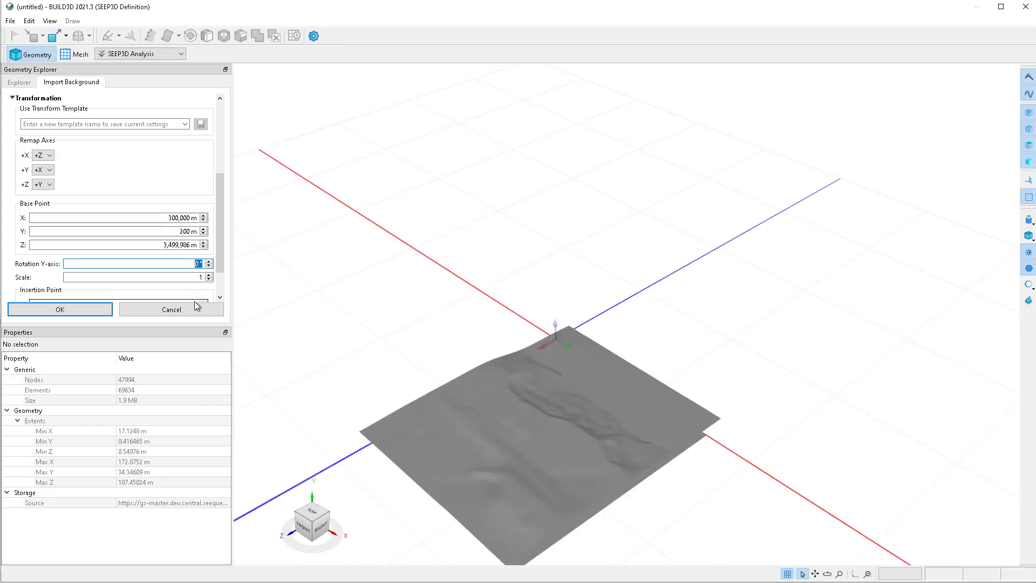
# Review the scale and insertion point settings and examine the transformed meshes from another angle.
pyautogui.click(149, 277)
pyautogui.doubleClick(149, 277)
pyautogui.moveTo(219, 238); pyautogui.dragTo(218, 298)
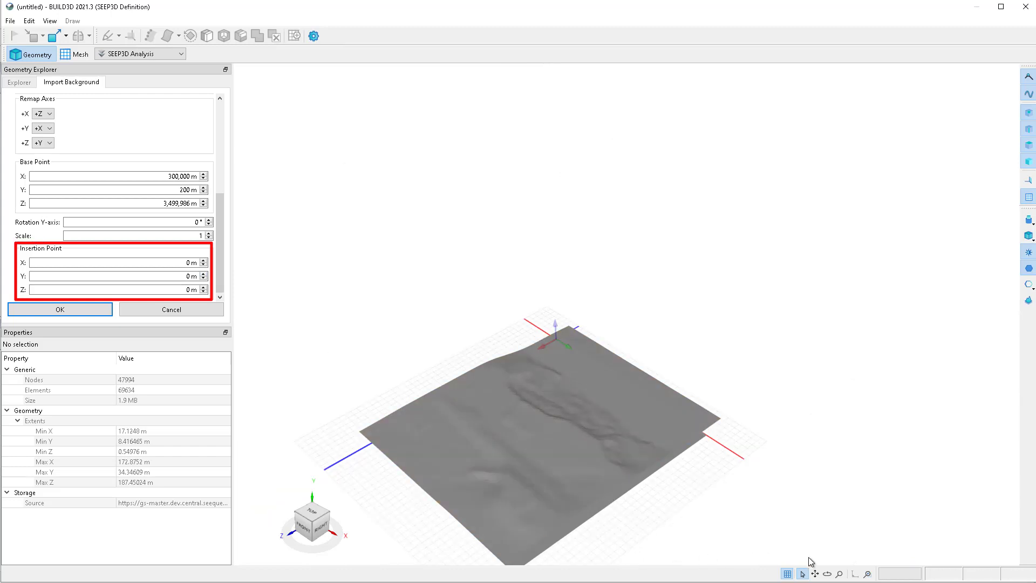
pyautogui.click(827, 574)
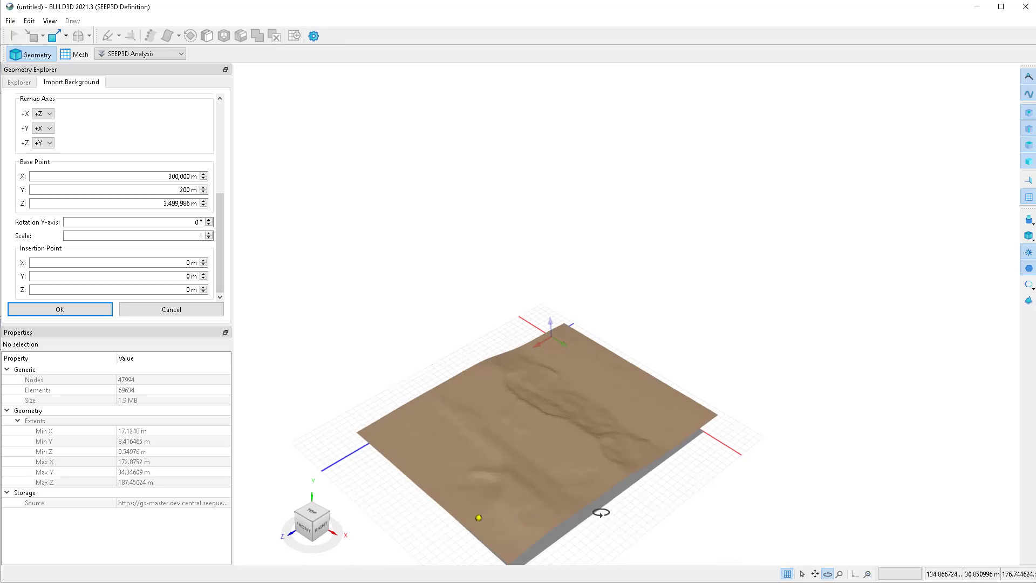
pyautogui.moveTo(593, 516); pyautogui.dragTo(662, 495)
pyautogui.click(815, 574)
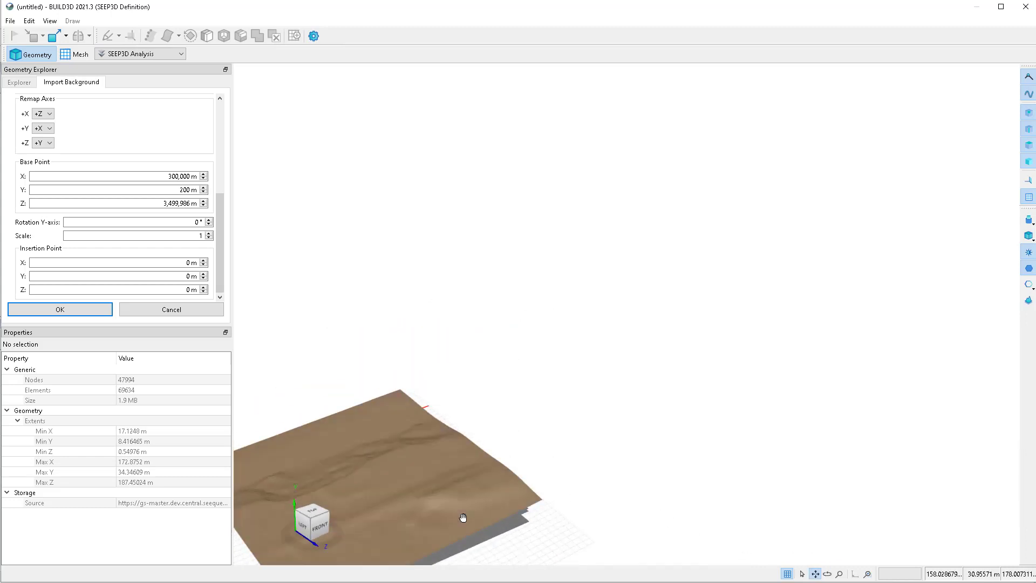
pyautogui.moveTo(463, 518); pyautogui.dragTo(696, 391)
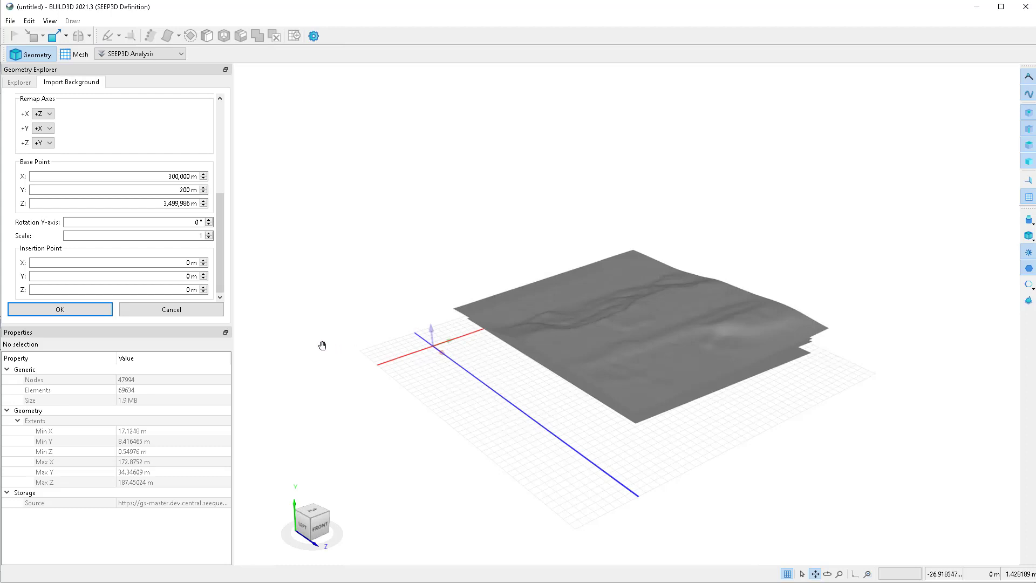
# Save the current transformation settings as a template named Central_Transformation.
pyautogui.moveTo(219, 273); pyautogui.dragTo(218, 237)
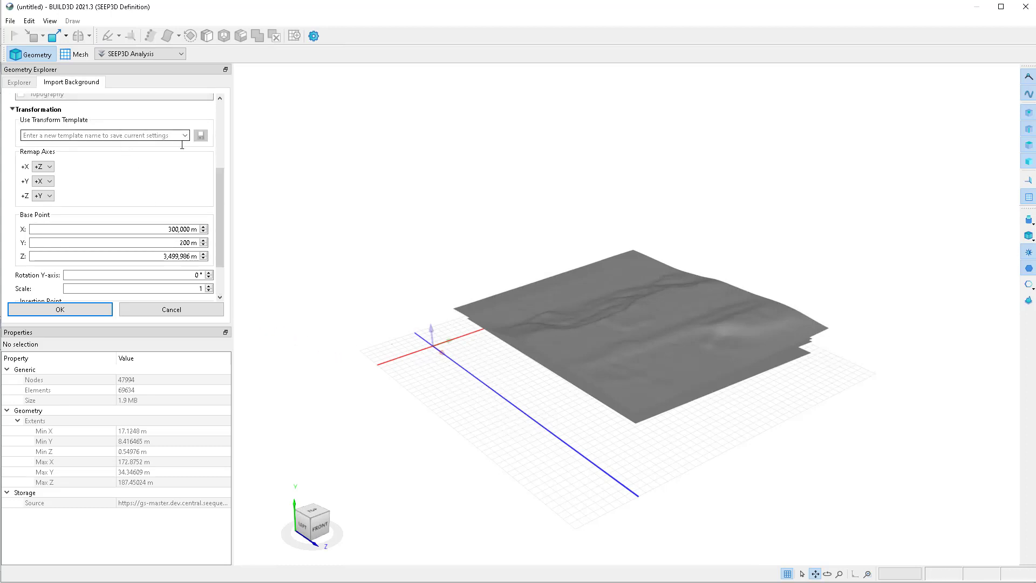
pyautogui.click(157, 138)
pyautogui.write('Central')
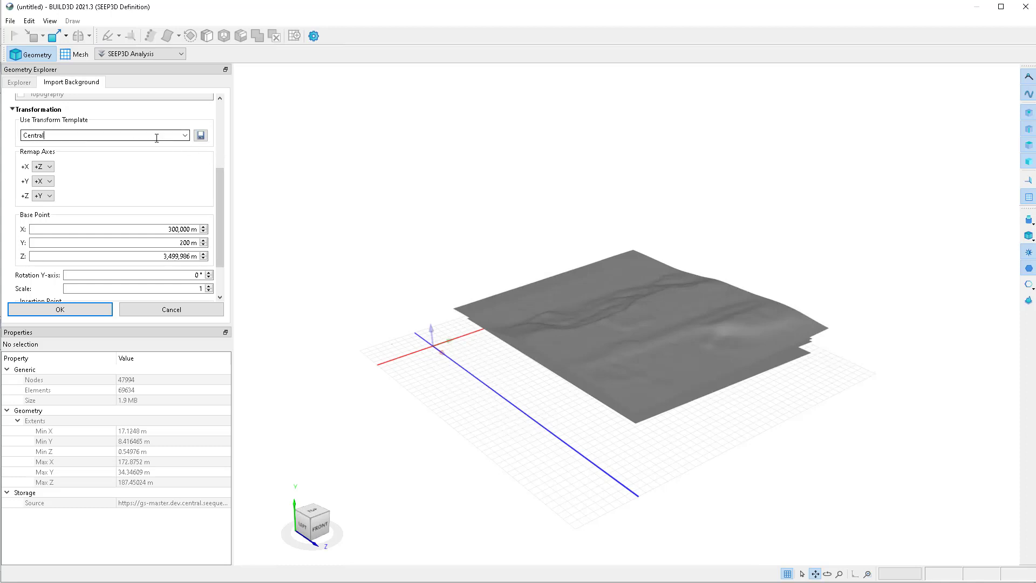
pyautogui.write('_Transformation')
pyautogui.click(199, 136)
pyautogui.click(200, 136)
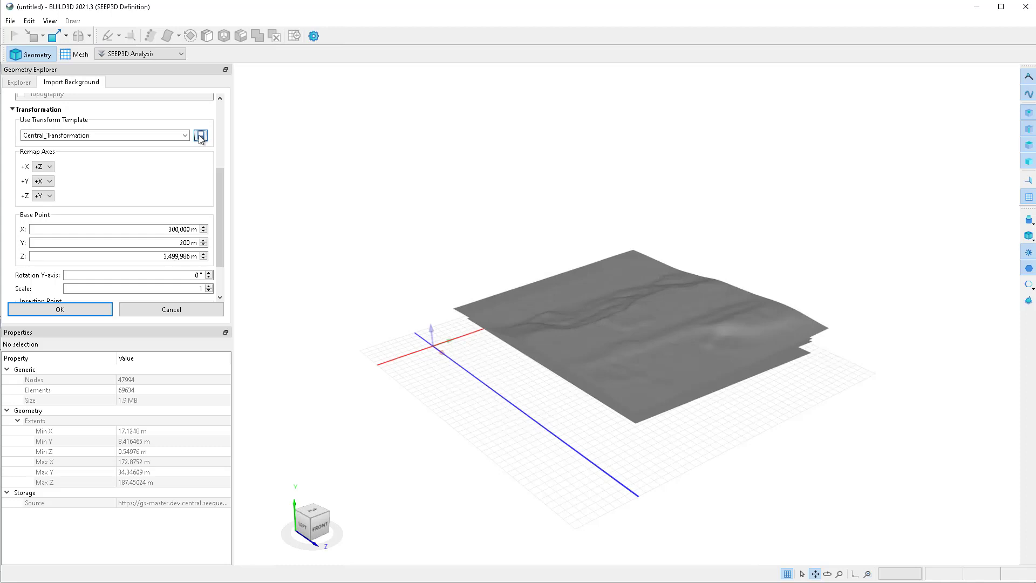
# Complete the background import and inspect the imported Background's individual meshes and available actions.
pyautogui.click(61, 310)
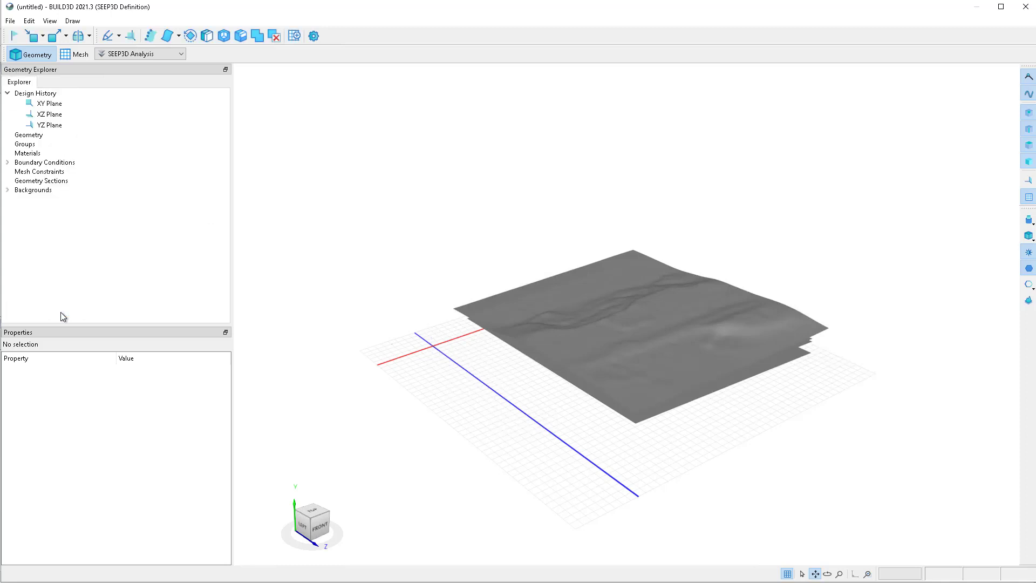
pyautogui.click(8, 191)
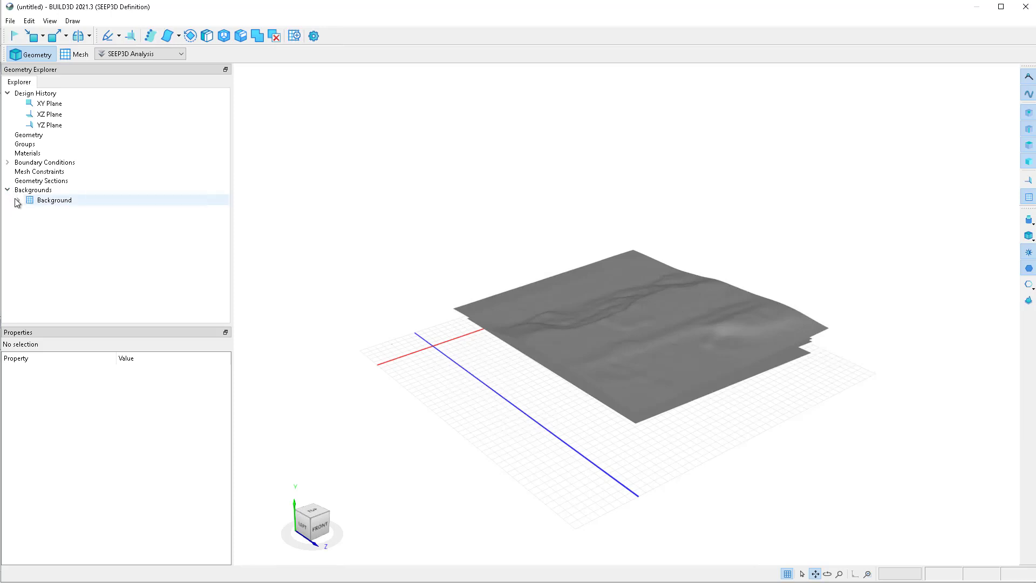
pyautogui.click(18, 199)
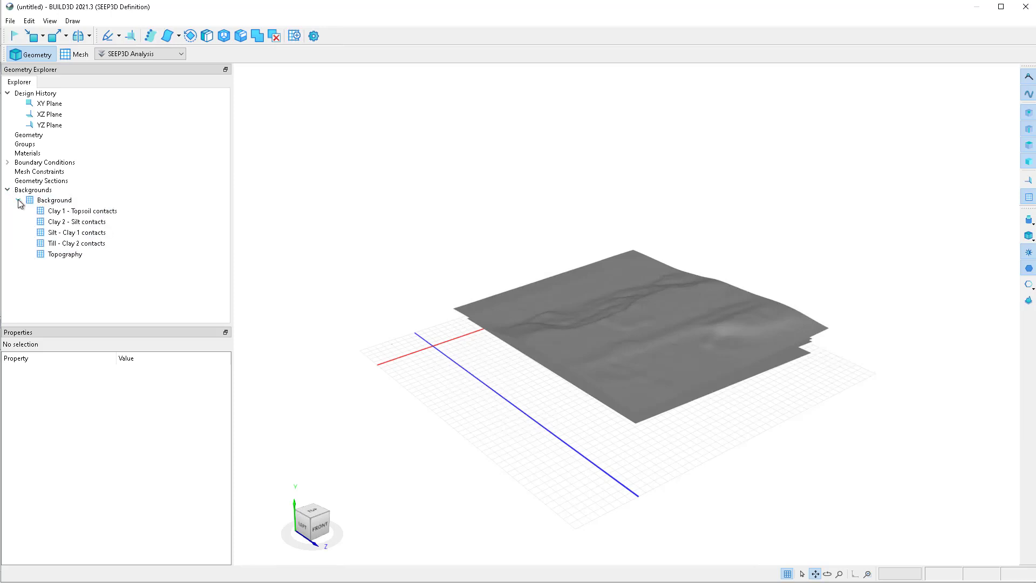
pyautogui.rightClick(89, 205)
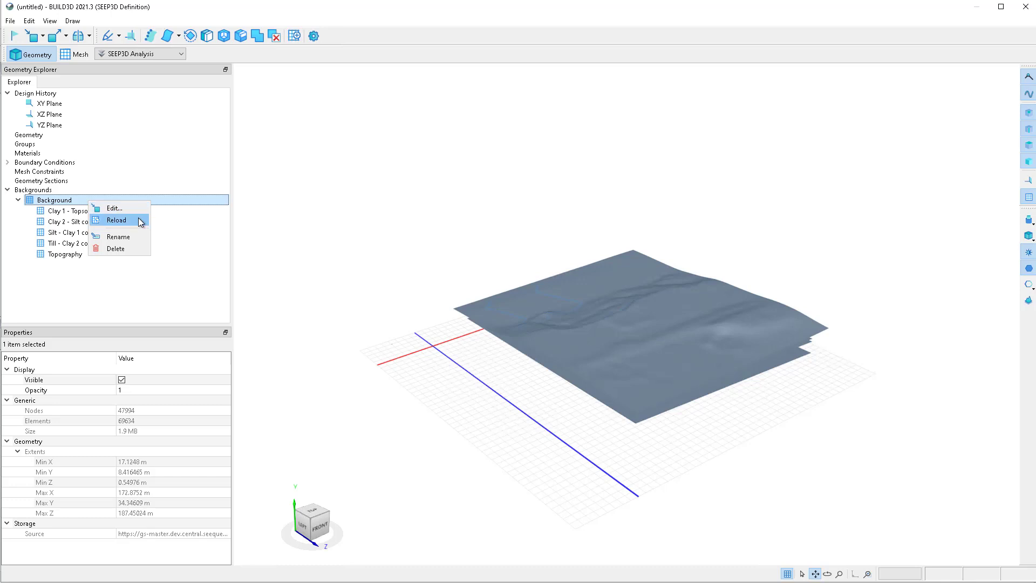
pyautogui.click(148, 290)
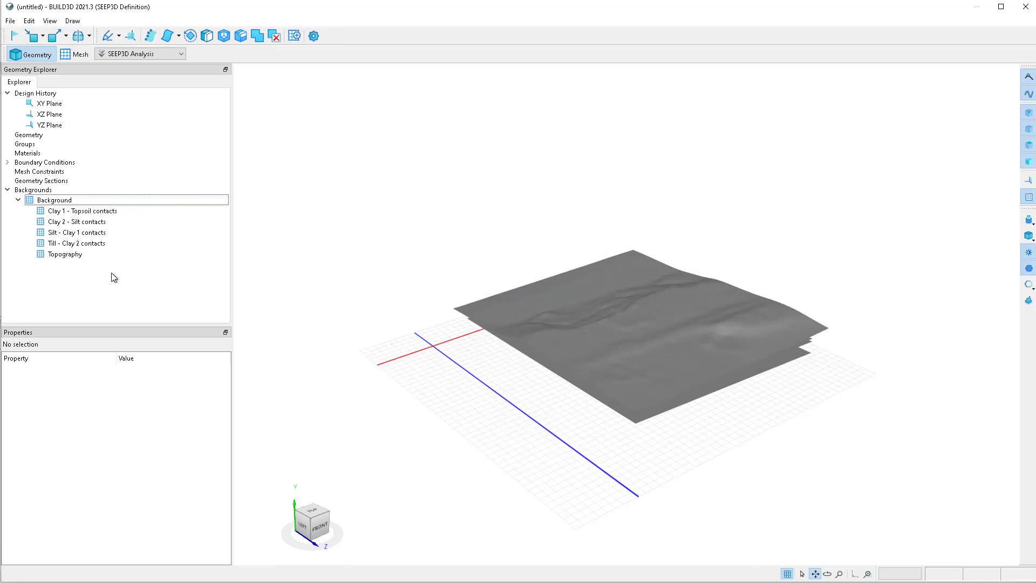
# Hide the Clay 1 - Topsoil, Clay 2 - Silt, Silt - Clay 1 and Till - Clay 2 contact meshes.
pyautogui.click(65, 254)
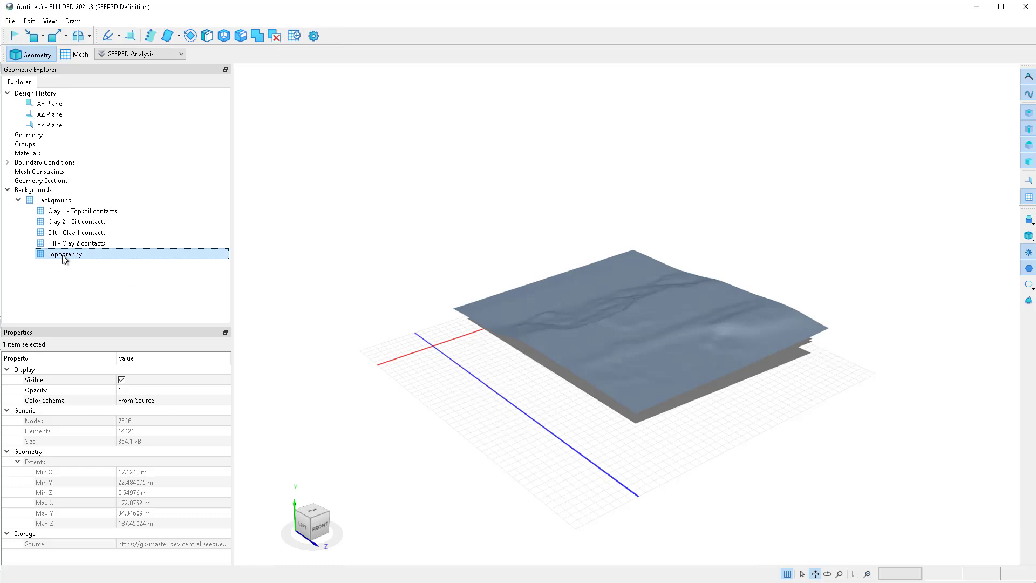
pyautogui.click(69, 211)
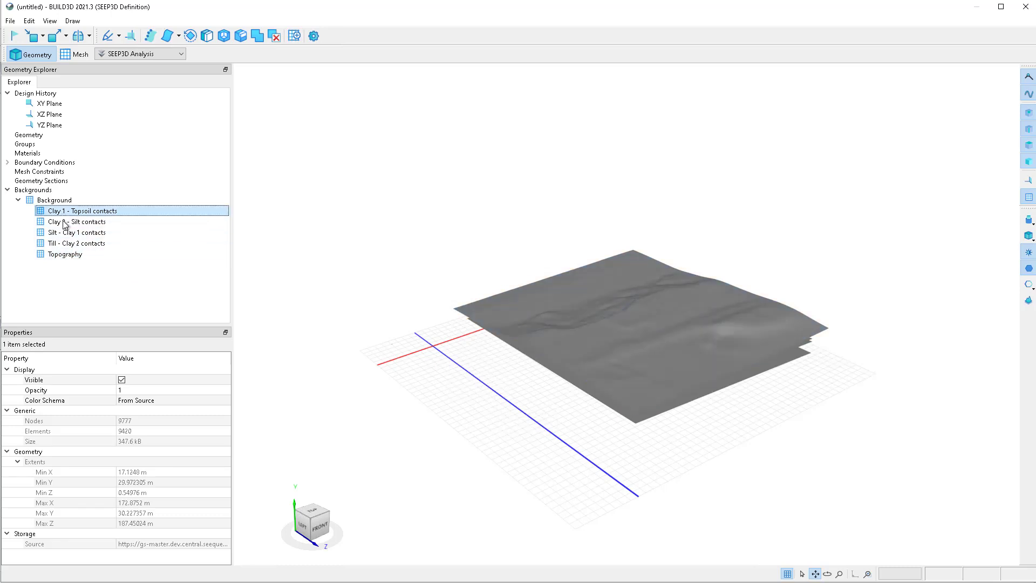
pyautogui.keyDown('shift'); pyautogui.click(70, 244); pyautogui.keyUp('shift')
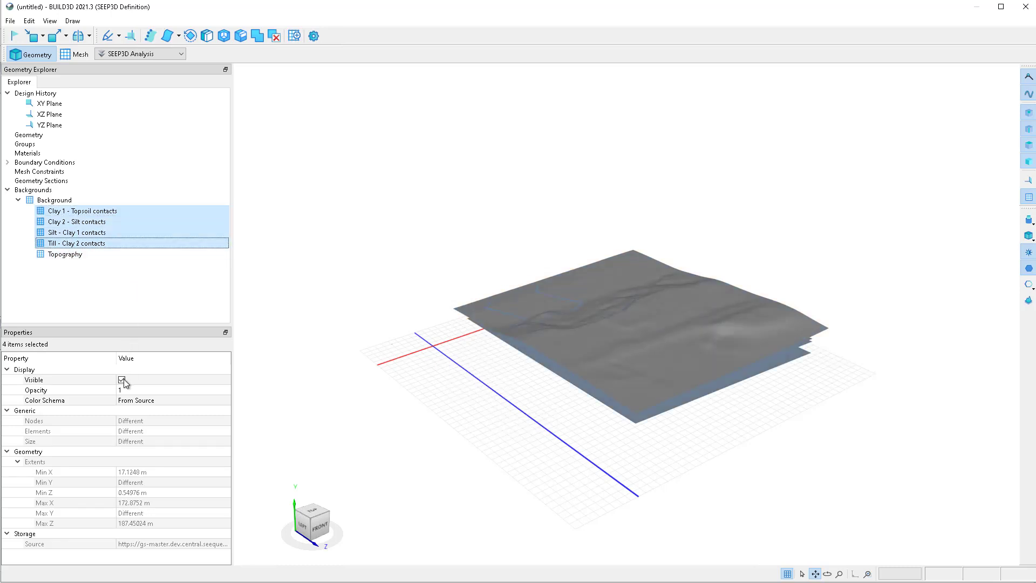
pyautogui.click(122, 380)
pyautogui.click(122, 380)
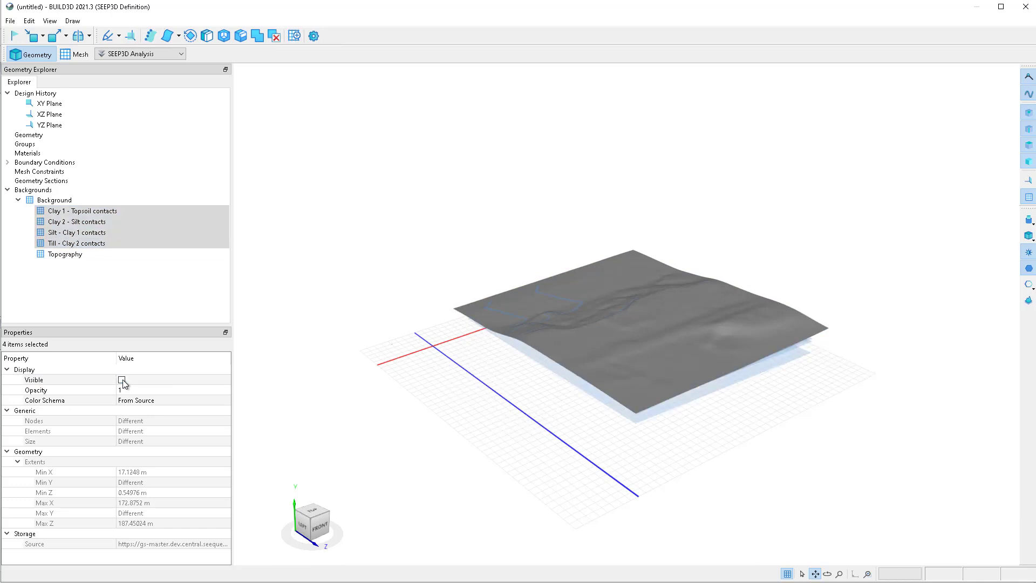
pyautogui.click(85, 291)
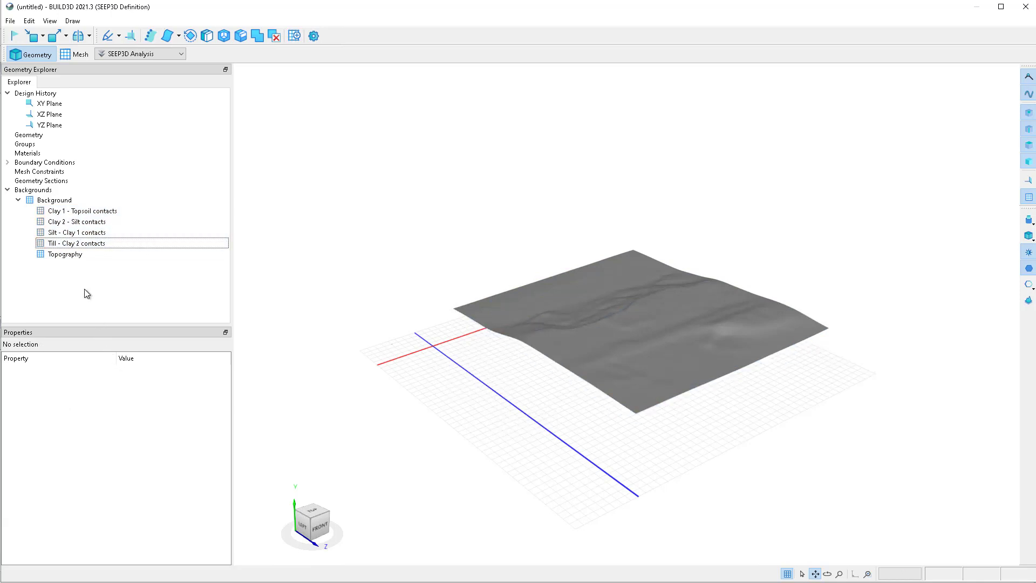
# Start fitting a surface to the Topography background mesh.
pyautogui.click(78, 259)
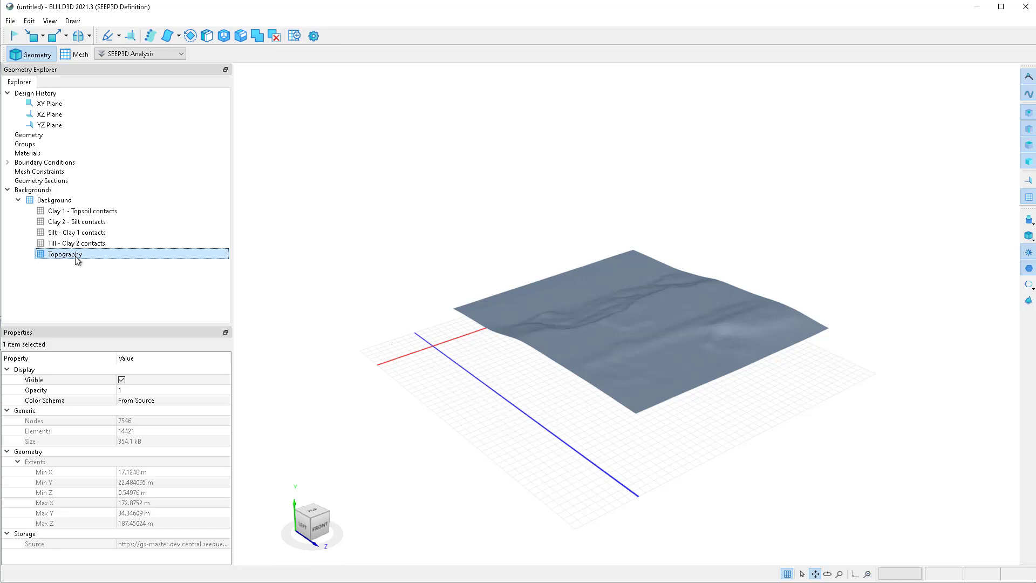
pyautogui.rightClick(115, 252)
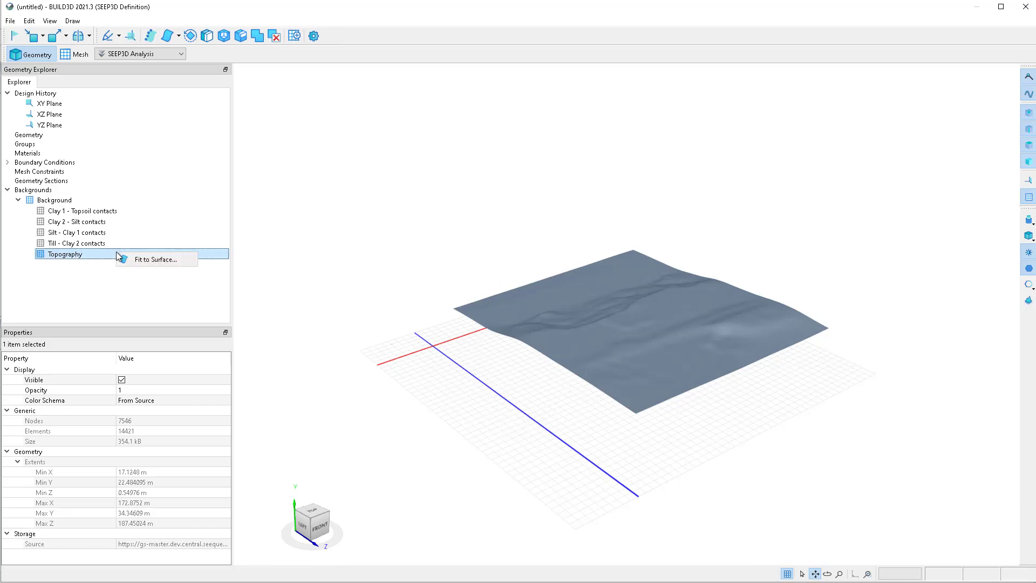